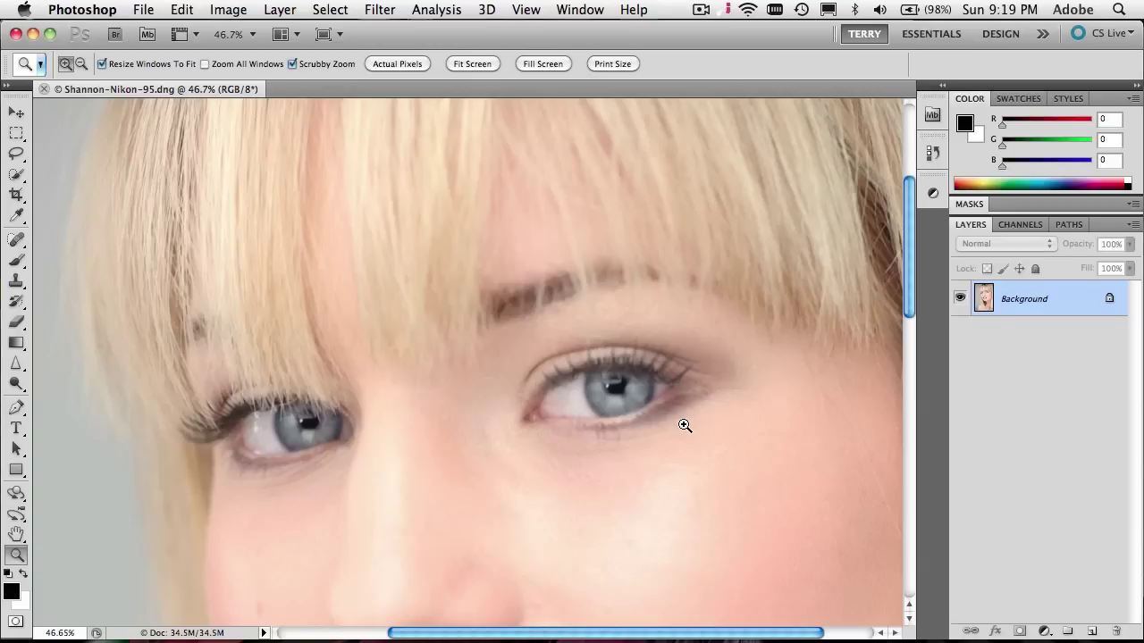
Inspect the eyes up close, then try a Sharpen stroke on the right eye and undo it
{"action": "left_click", "coordinate": [616, 384]}
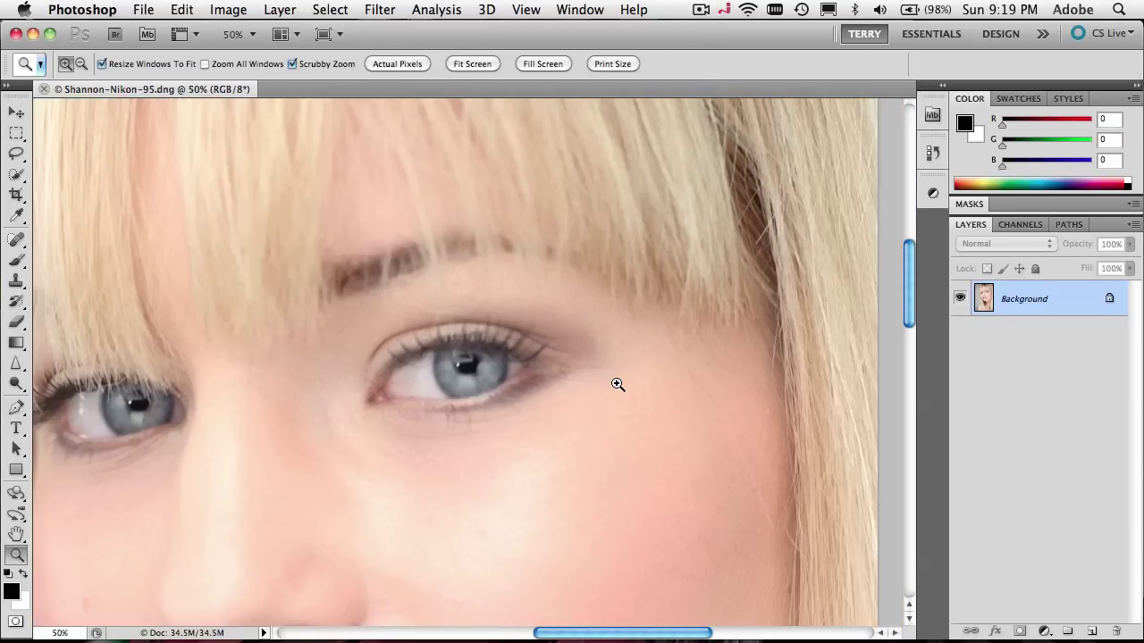
{"action": "left_click", "coordinate": [433, 368]}
{"action": "left_click", "coordinate": [488, 372]}
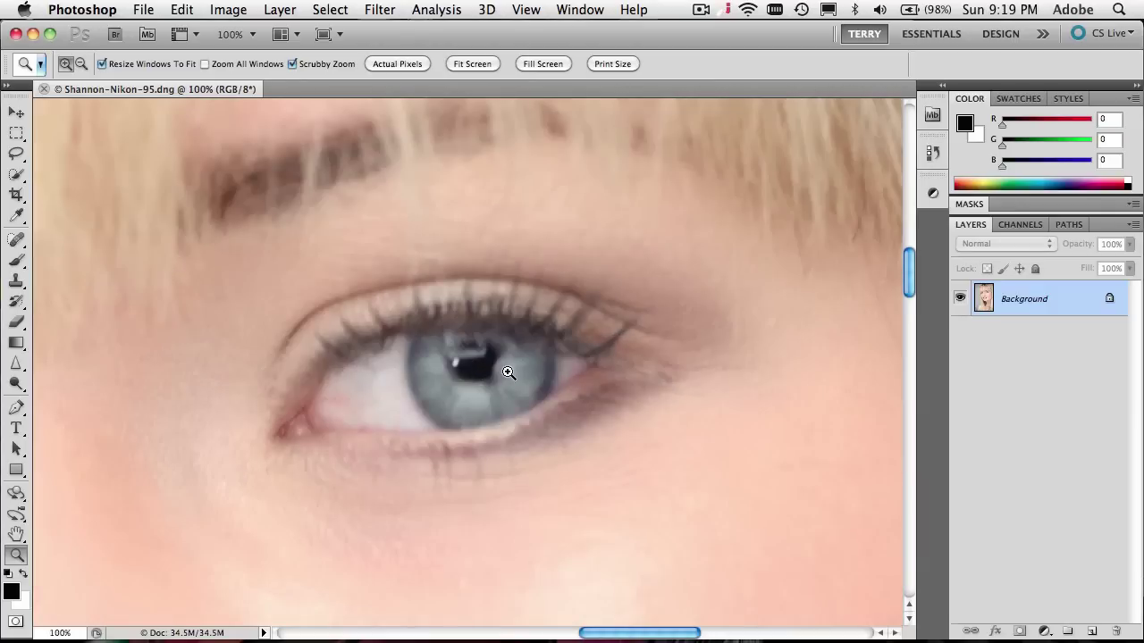
{"action": "left_click", "coordinate": [507, 369], "text": "alt"}
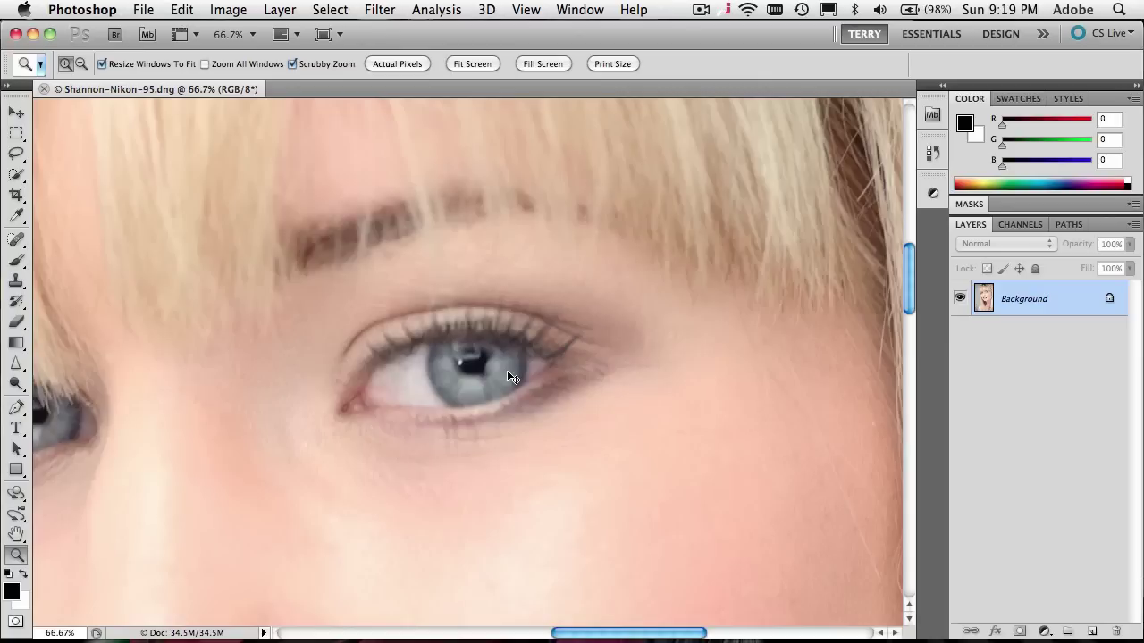
{"action": "left_click", "coordinate": [506, 369], "text": "alt"}
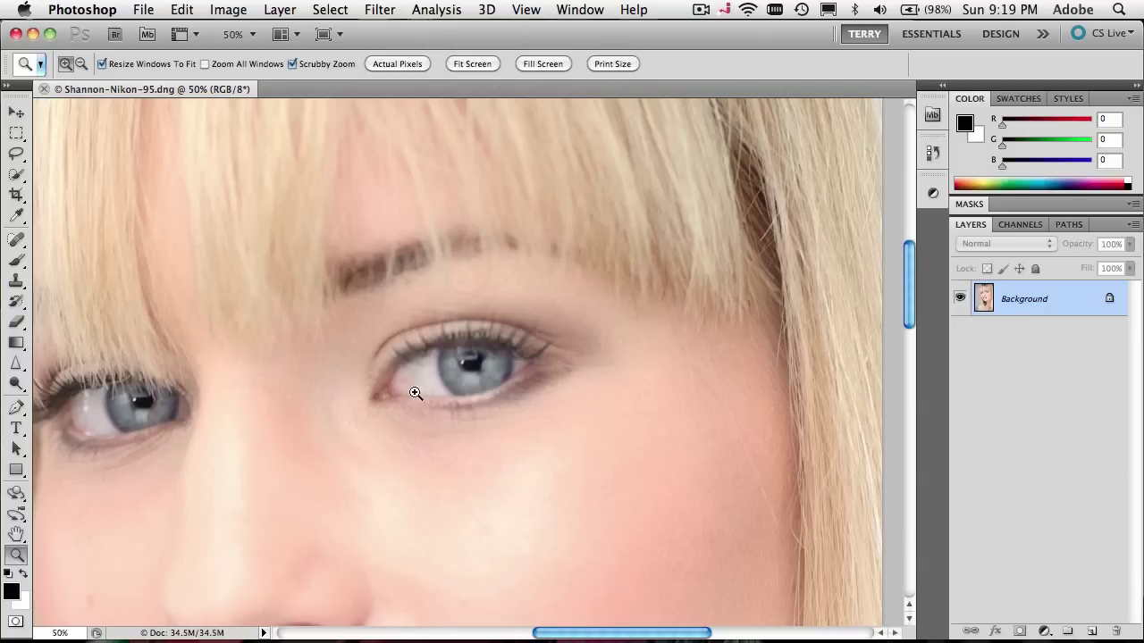
{"action": "left_click", "coordinate": [14, 366]}
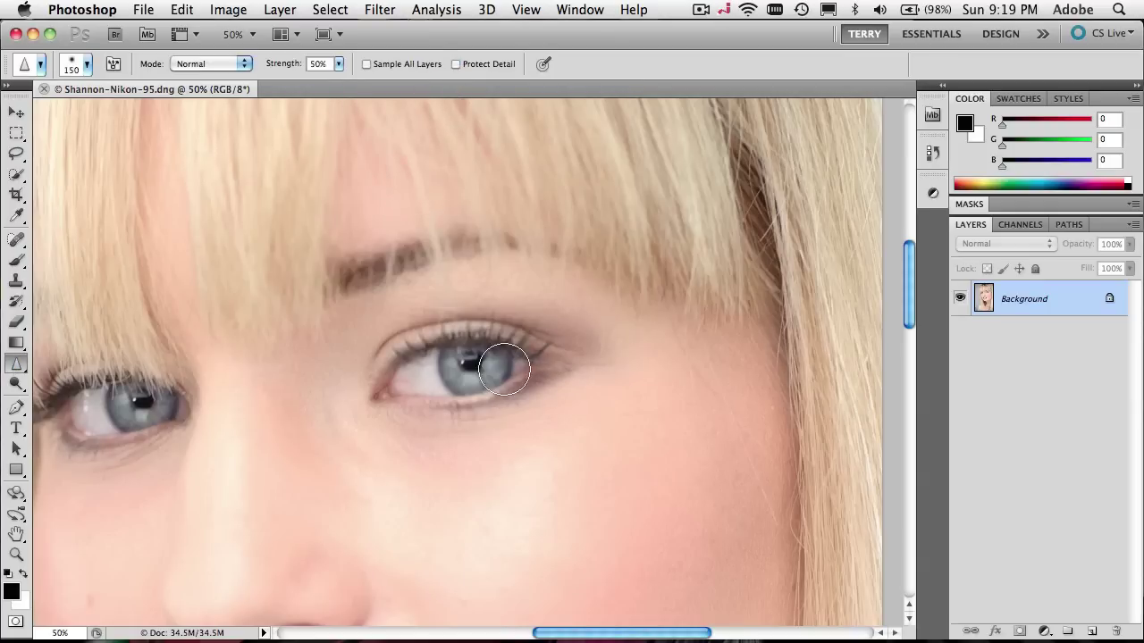
{"action": "mouse_move", "coordinate": [492, 366]}
{"action": "left_mouse_down"}
{"action": "mouse_move", "coordinate": [387, 384]}
{"action": "mouse_move", "coordinate": [511, 363]}
{"action": "mouse_move", "coordinate": [388, 391]}
{"action": "mouse_move", "coordinate": [600, 308]}
{"action": "mouse_move", "coordinate": [413, 368]}
{"action": "mouse_move", "coordinate": [513, 377]}
{"action": "mouse_move", "coordinate": [404, 370]}
{"action": "mouse_move", "coordinate": [539, 362]}
{"action": "mouse_move", "coordinate": [405, 378]}
{"action": "mouse_move", "coordinate": [476, 367]}
{"action": "mouse_move", "coordinate": [410, 360]}
{"action": "mouse_move", "coordinate": [531, 359]}
{"action": "mouse_move", "coordinate": [480, 378]}
{"action": "mouse_move", "coordinate": [410, 372]}
{"action": "mouse_move", "coordinate": [518, 362]}
{"action": "mouse_move", "coordinate": [451, 383]}
{"action": "mouse_move", "coordinate": [402, 368]}
{"action": "mouse_move", "coordinate": [498, 367]}
{"action": "mouse_move", "coordinate": [465, 371]}
{"action": "left_mouse_up"}
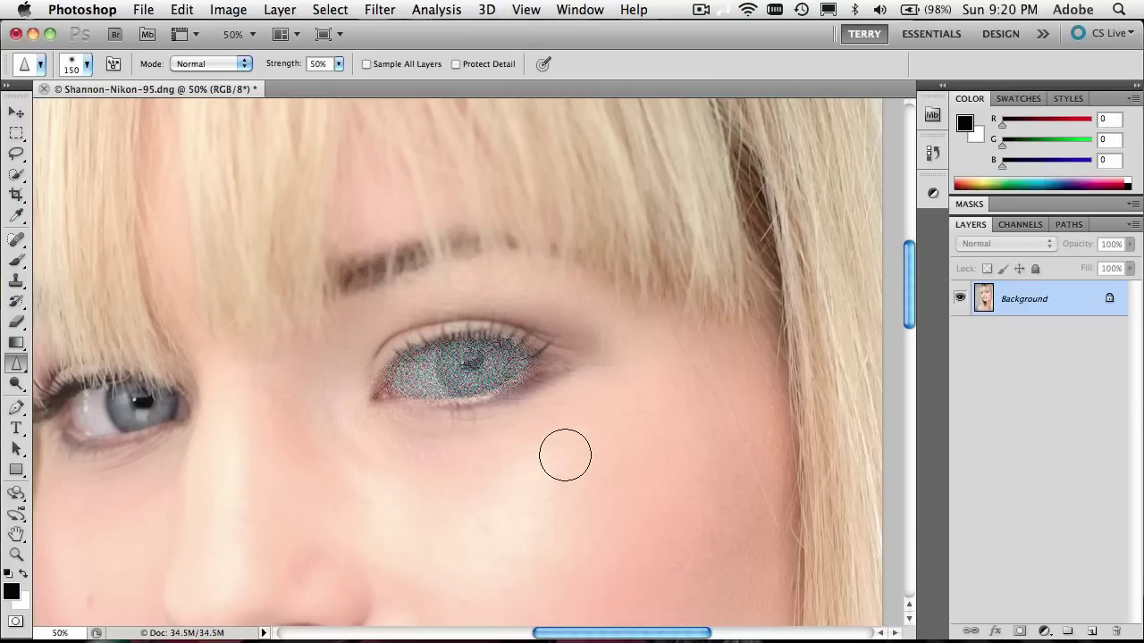
{"action": "key", "text": "super+z"}
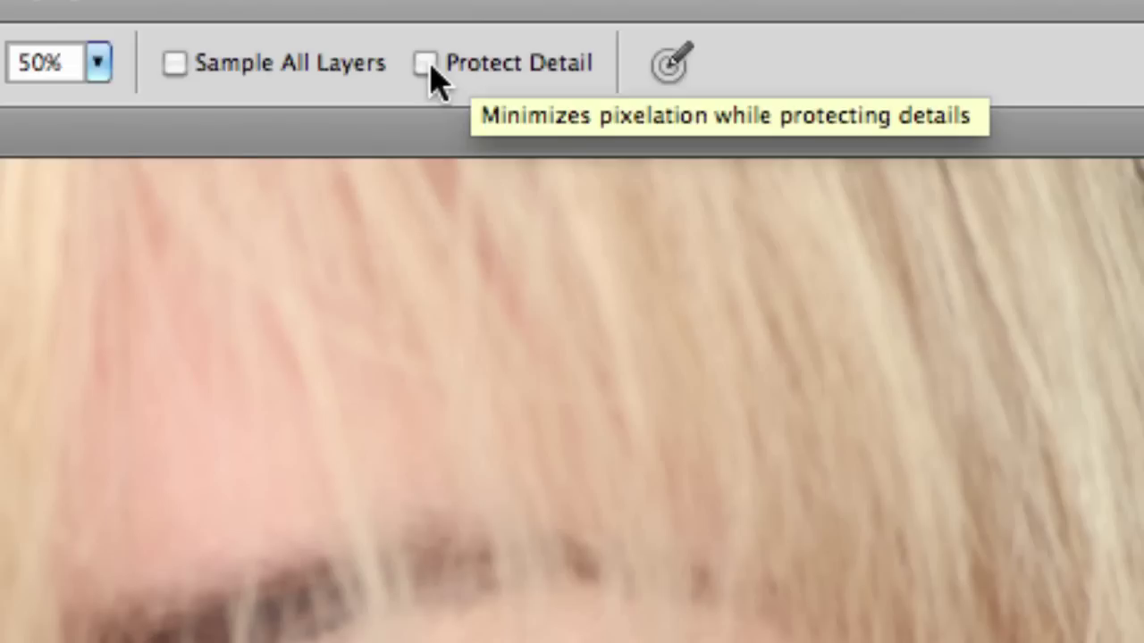
Enable Protect Detail and sharpen the irises and lashes of both eyes, zooming to check
{"action": "left_click", "coordinate": [426, 63]}
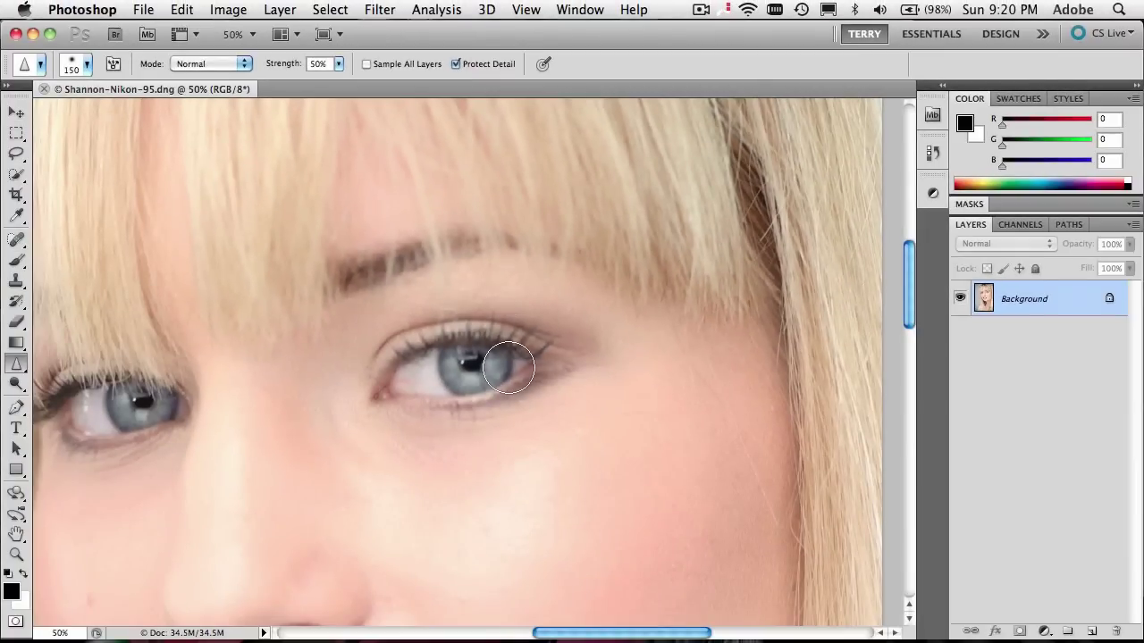
{"action": "mouse_move", "coordinate": [509, 367]}
{"action": "left_mouse_down"}
{"action": "mouse_move", "coordinate": [441, 367]}
{"action": "mouse_move", "coordinate": [521, 369]}
{"action": "mouse_move", "coordinate": [414, 379]}
{"action": "mouse_move", "coordinate": [517, 378]}
{"action": "left_mouse_up"}
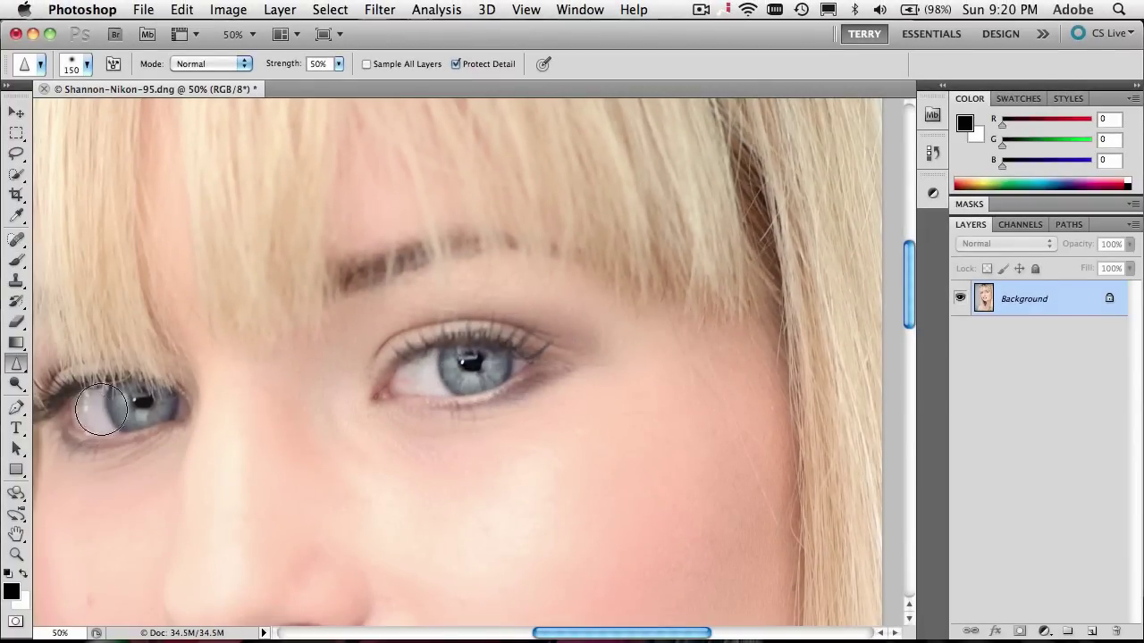
{"action": "mouse_move", "coordinate": [133, 407]}
{"action": "left_mouse_down"}
{"action": "mouse_move", "coordinate": [177, 408]}
{"action": "mouse_move", "coordinate": [83, 413]}
{"action": "mouse_move", "coordinate": [168, 404]}
{"action": "left_mouse_up"}
{"action": "mouse_move", "coordinate": [554, 327]}
{"action": "left_mouse_down"}
{"action": "mouse_move", "coordinate": [476, 372]}
{"action": "mouse_move", "coordinate": [576, 354]}
{"action": "mouse_move", "coordinate": [495, 372]}
{"action": "mouse_move", "coordinate": [515, 383]}
{"action": "mouse_move", "coordinate": [465, 367]}
{"action": "mouse_move", "coordinate": [431, 386]}
{"action": "mouse_move", "coordinate": [572, 393]}
{"action": "left_mouse_up"}
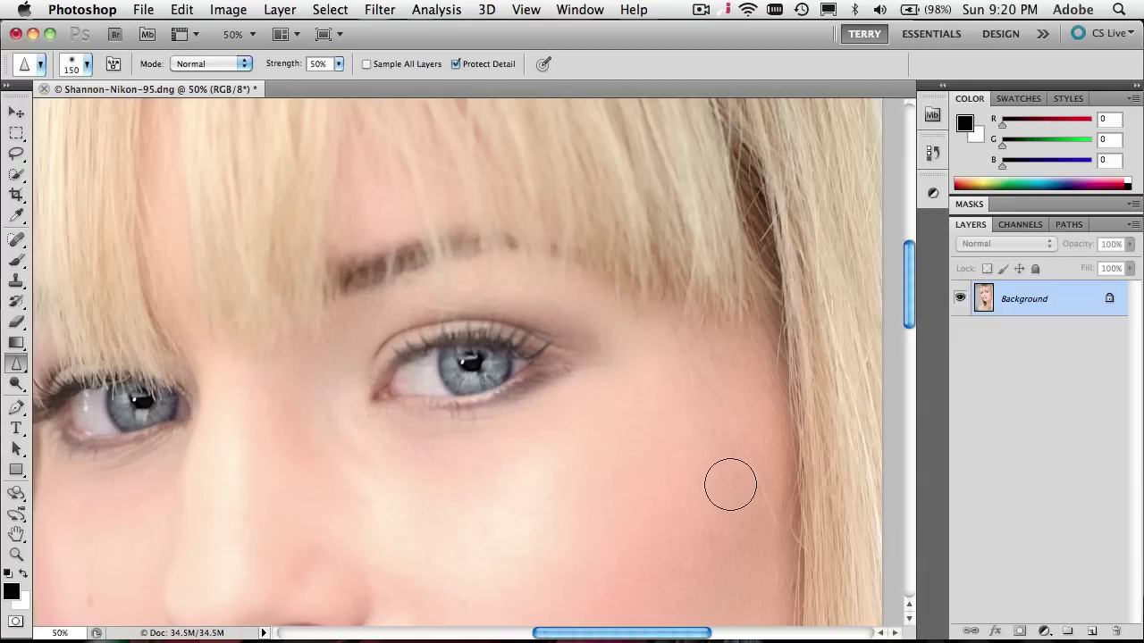
{"action": "key", "text": "super+equal"}
{"action": "key", "text": "super+equal"}
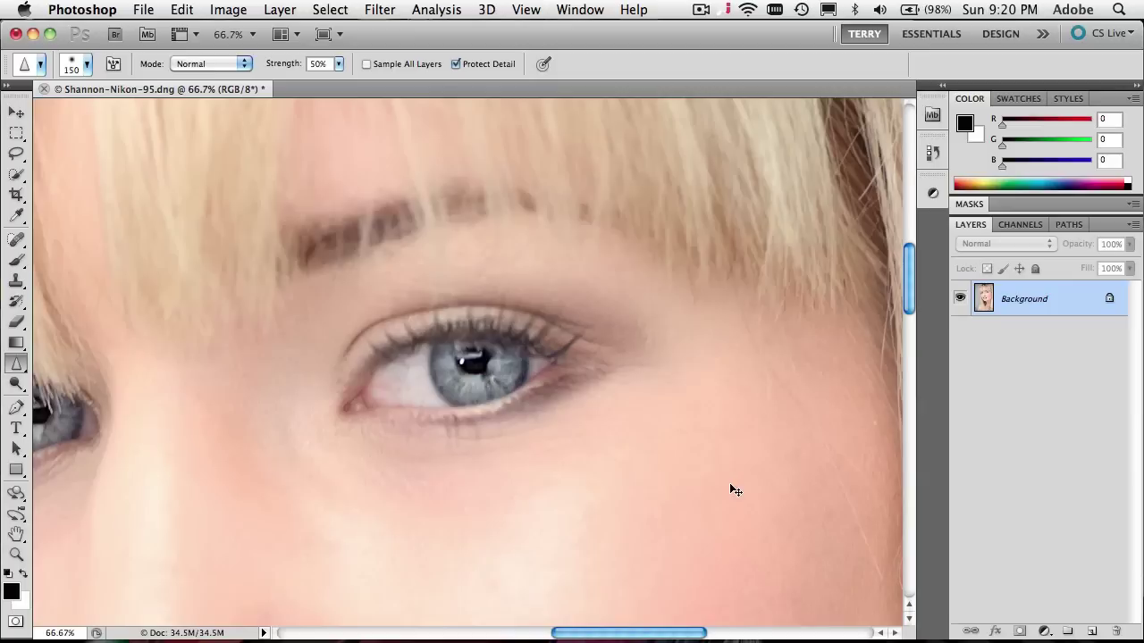
{"action": "key", "text": "super+equal"}
{"action": "key", "text": "super+equal"}
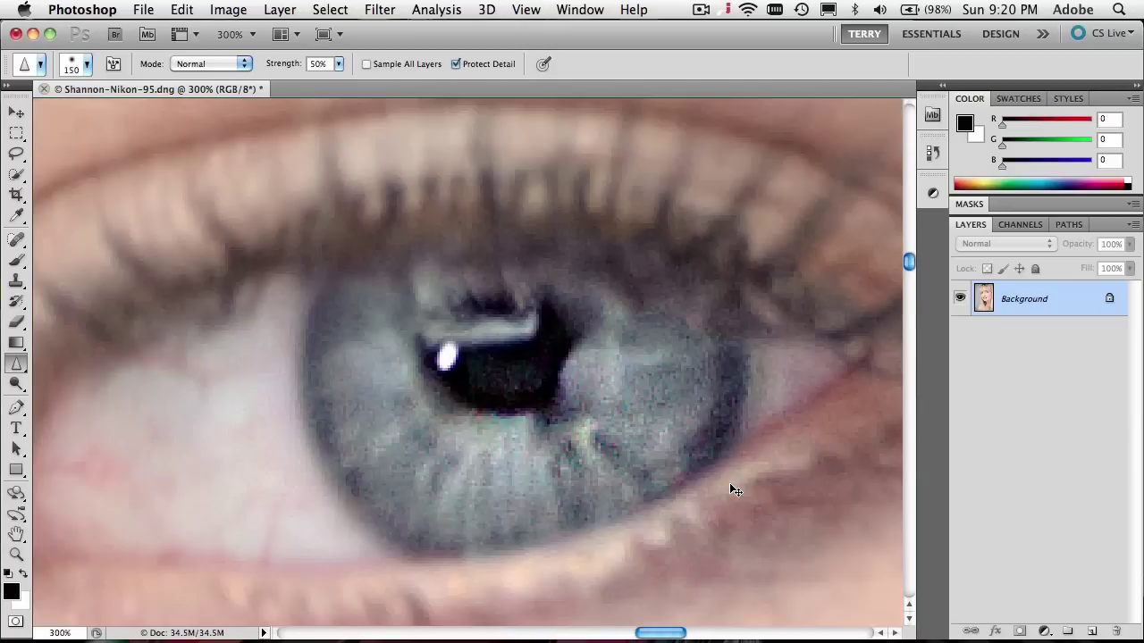
{"action": "key", "text": "super+minus"}
{"action": "key", "text": "super+minus"}
{"action": "key", "text": "super+minus"}
{"action": "key", "text": "super+minus"}
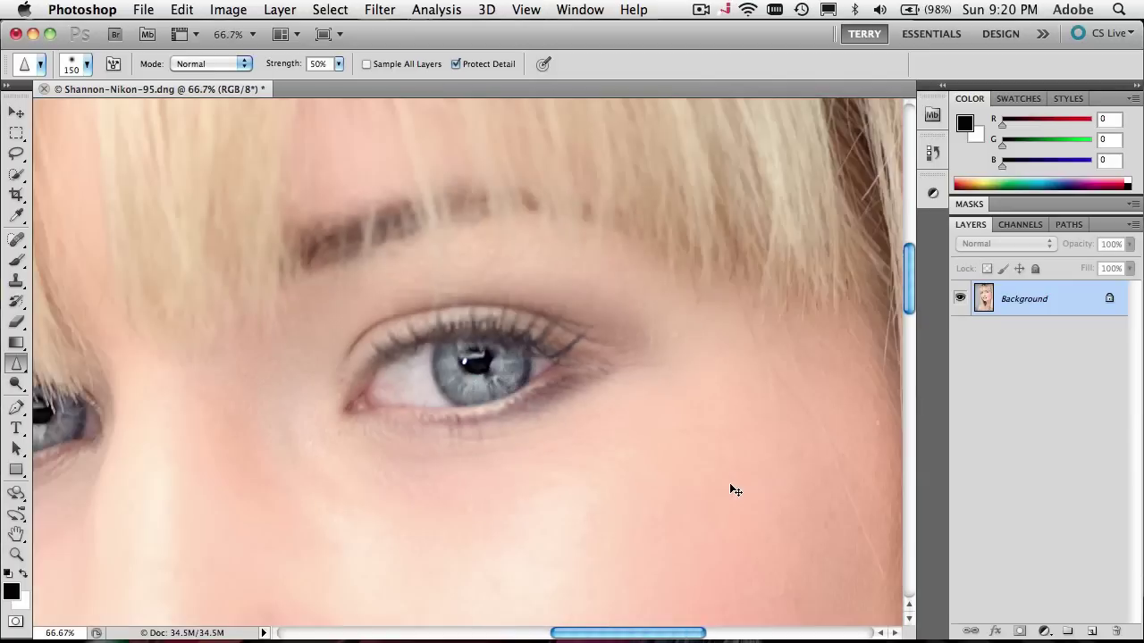
{"action": "key", "text": "super+minus"}
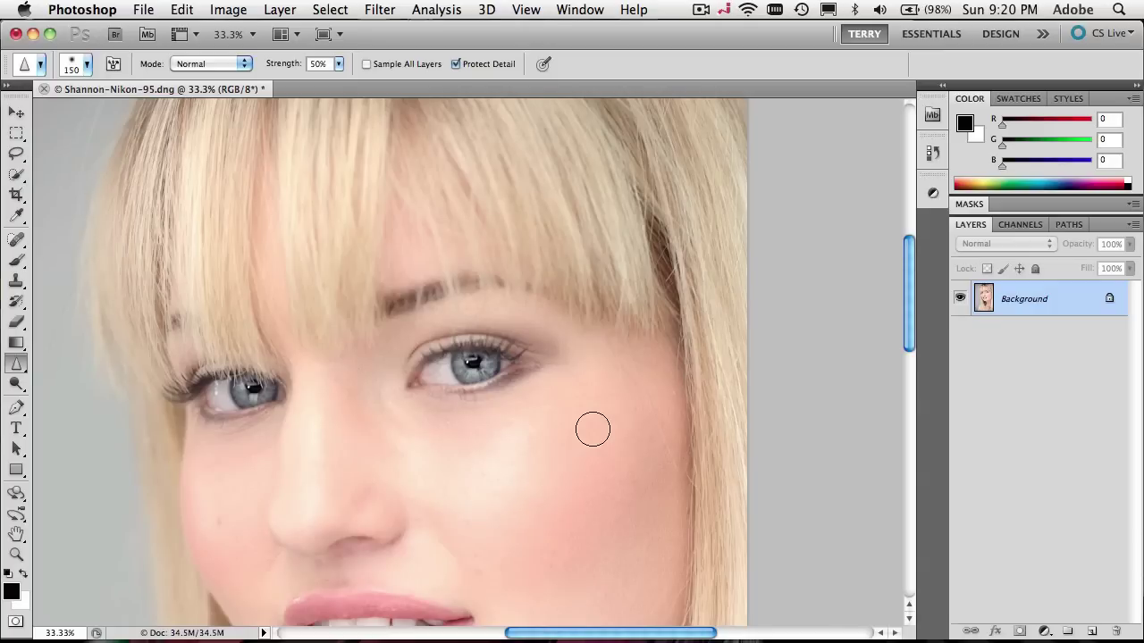
Give the lips a light Sharpen stroke, then zoom out to 25%
{"action": "scroll", "coordinate": [592, 430], "scroll_direction": "down", "scroll_amount": 3}
{"action": "mouse_move", "coordinate": [391, 512]}
{"action": "left_mouse_down"}
{"action": "mouse_move", "coordinate": [306, 524]}
{"action": "mouse_move", "coordinate": [421, 503]}
{"action": "mouse_move", "coordinate": [306, 541]}
{"action": "mouse_move", "coordinate": [390, 549]}
{"action": "mouse_move", "coordinate": [369, 555]}
{"action": "mouse_move", "coordinate": [387, 566]}
{"action": "mouse_move", "coordinate": [320, 557]}
{"action": "mouse_move", "coordinate": [373, 539]}
{"action": "mouse_move", "coordinate": [384, 519]}
{"action": "mouse_move", "coordinate": [370, 524]}
{"action": "left_mouse_up"}
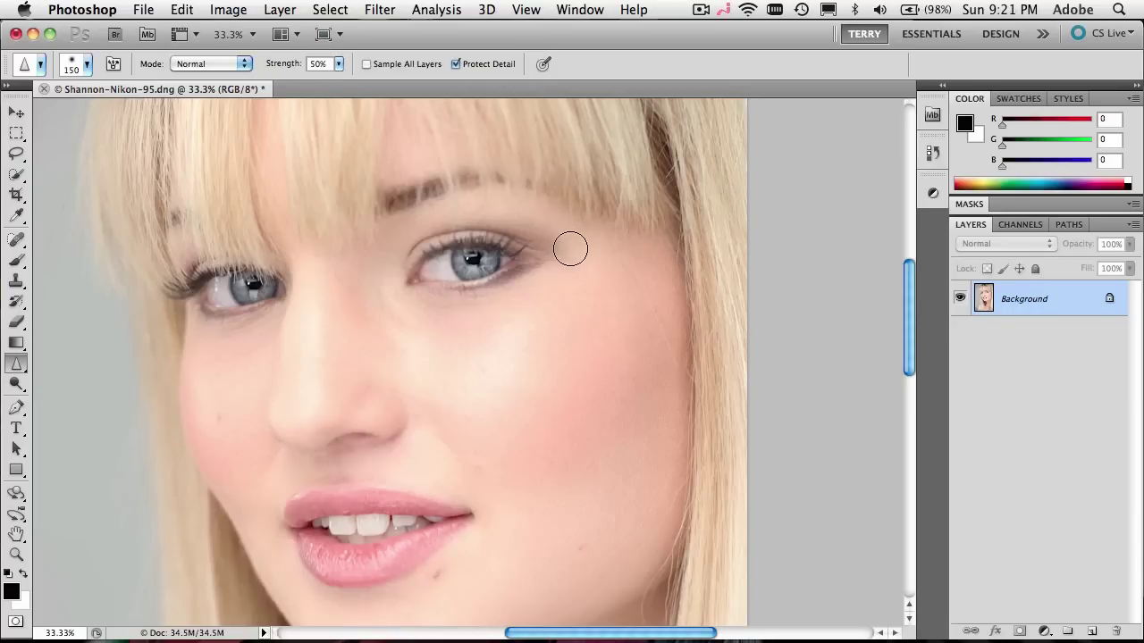
{"action": "key", "text": "super+minus"}
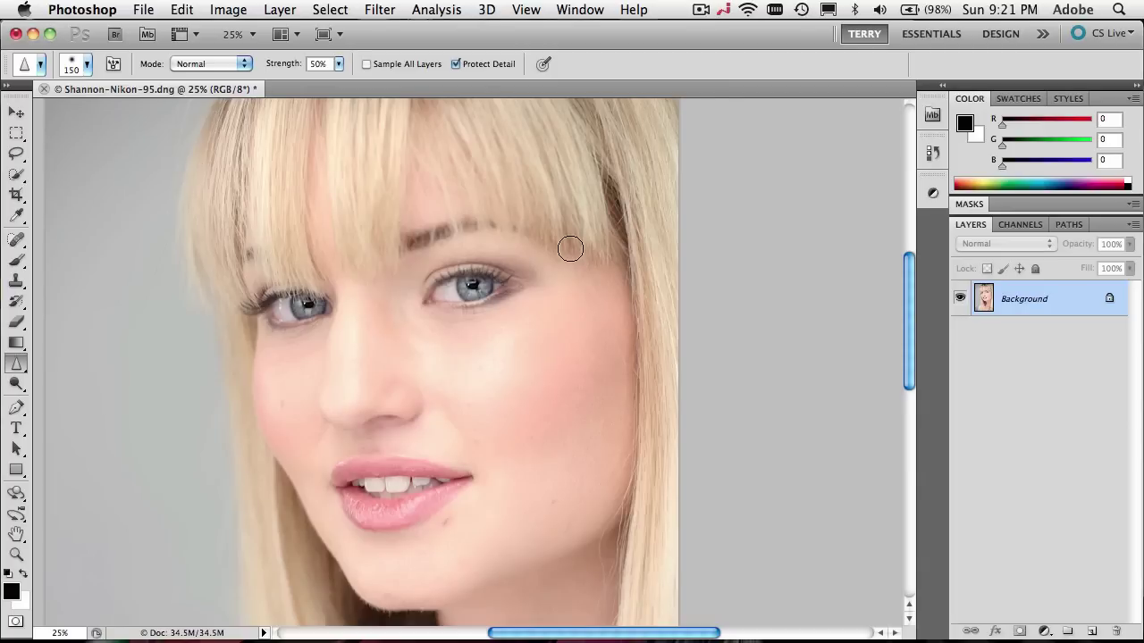
Heal the blemish near the lower lip with the Spot Healing Brush, then open Mini Bridge
{"action": "left_click", "coordinate": [16, 240]}
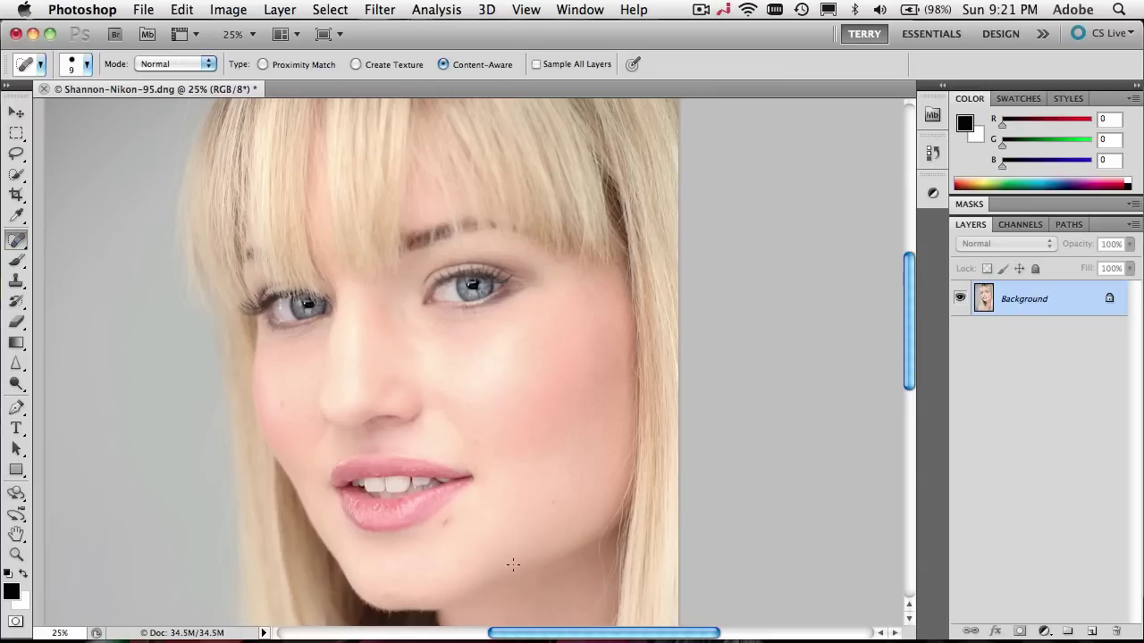
{"action": "left_click_drag", "start_coordinate": [454, 515], "coordinate": [446, 521]}
{"action": "left_click", "coordinate": [931, 114]}
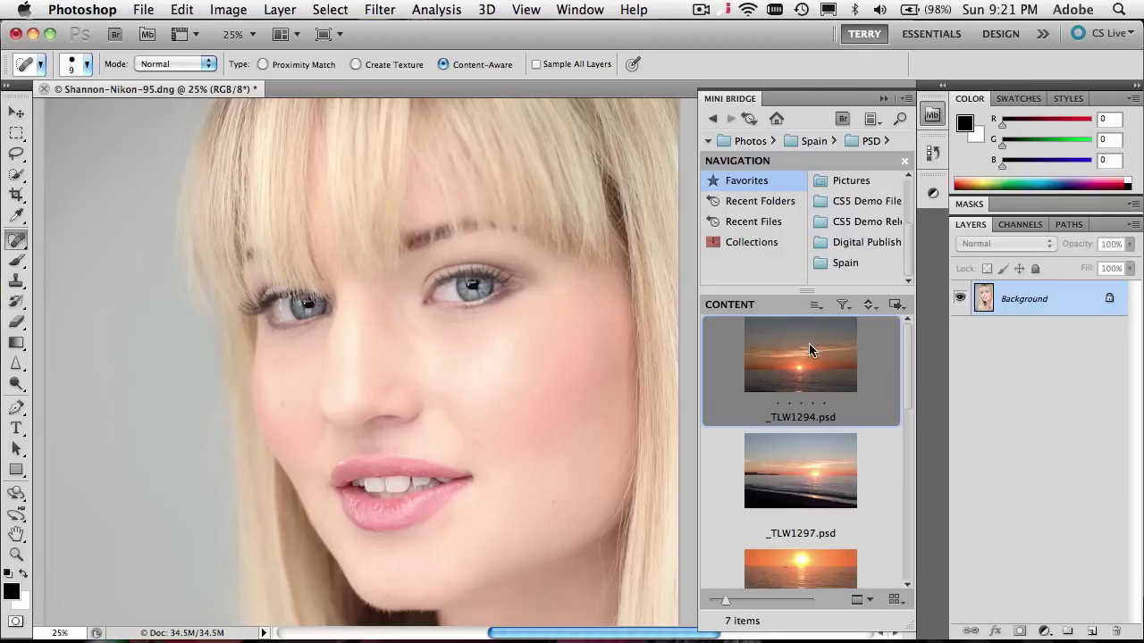
Place the _TLW1294 and _TLW1297 sunsets as layers, moving _TLW1297 down and left
{"action": "left_click_drag", "start_coordinate": [808, 346], "coordinate": [372, 327]}
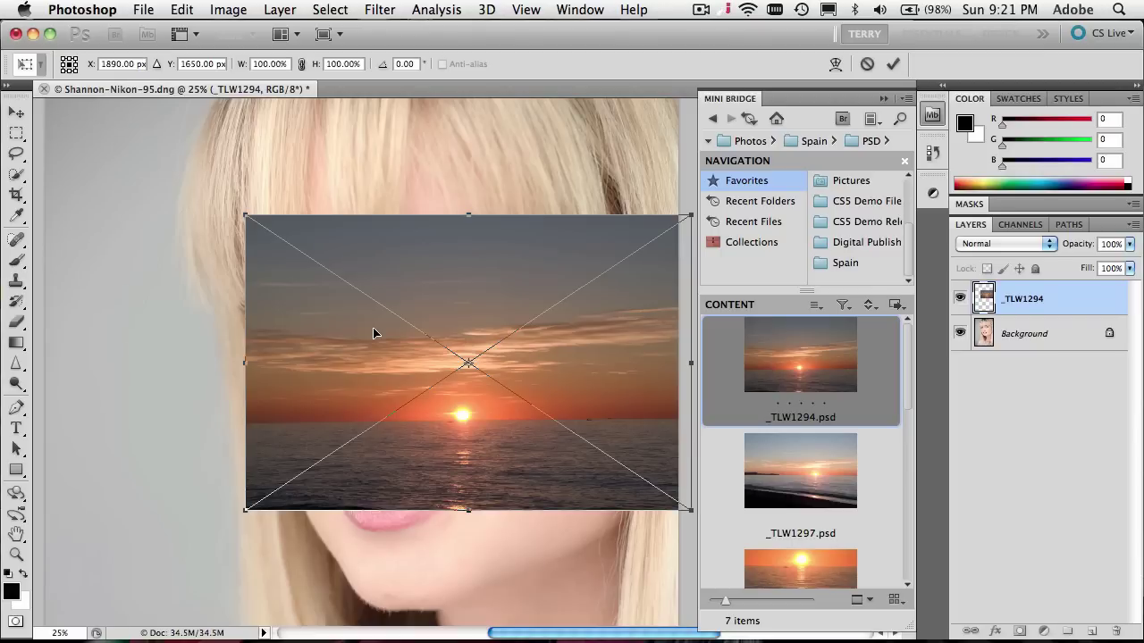
{"action": "key", "text": "Return"}
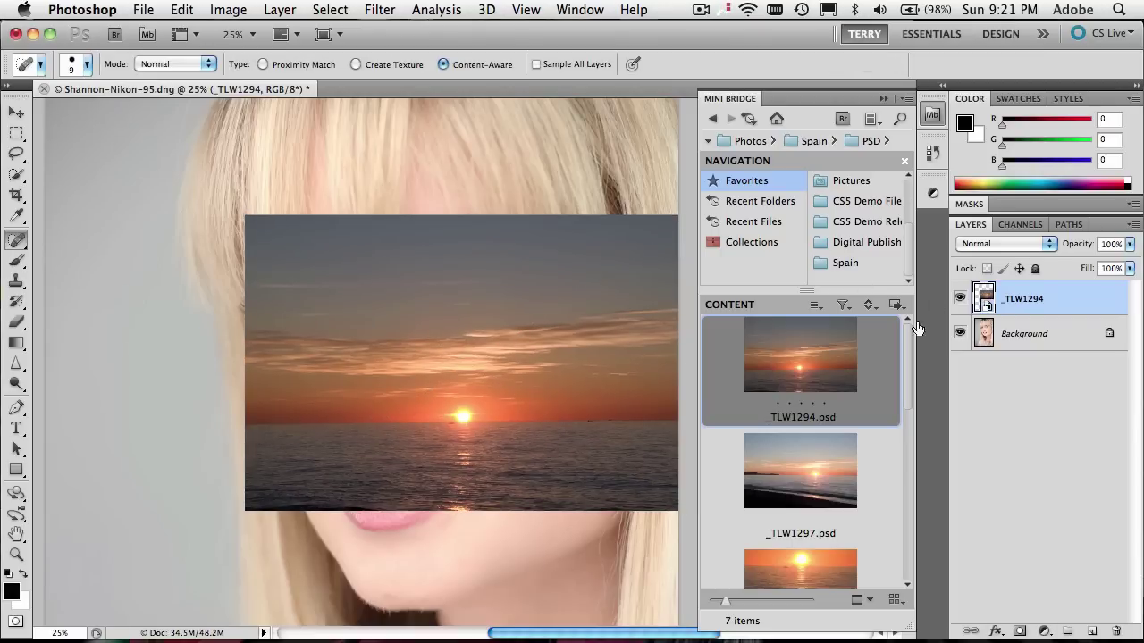
{"action": "left_click", "coordinate": [7, 110]}
{"action": "left_click_drag", "start_coordinate": [815, 467], "coordinate": [385, 514]}
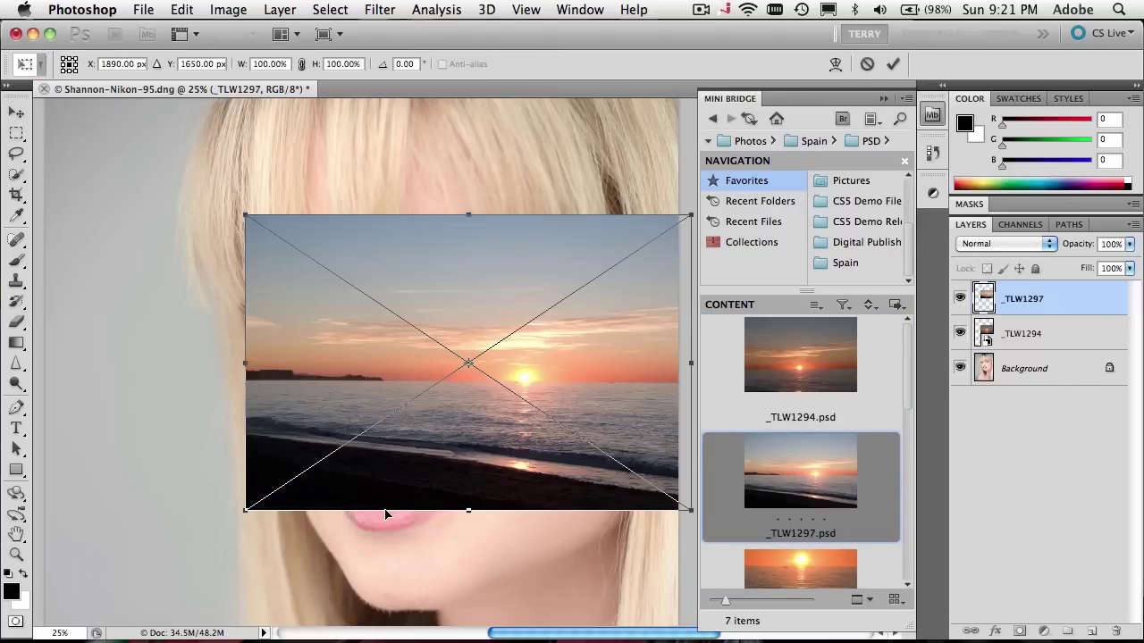
{"action": "key", "text": "Return"}
{"action": "left_click_drag", "start_coordinate": [466, 416], "coordinate": [417, 529]}
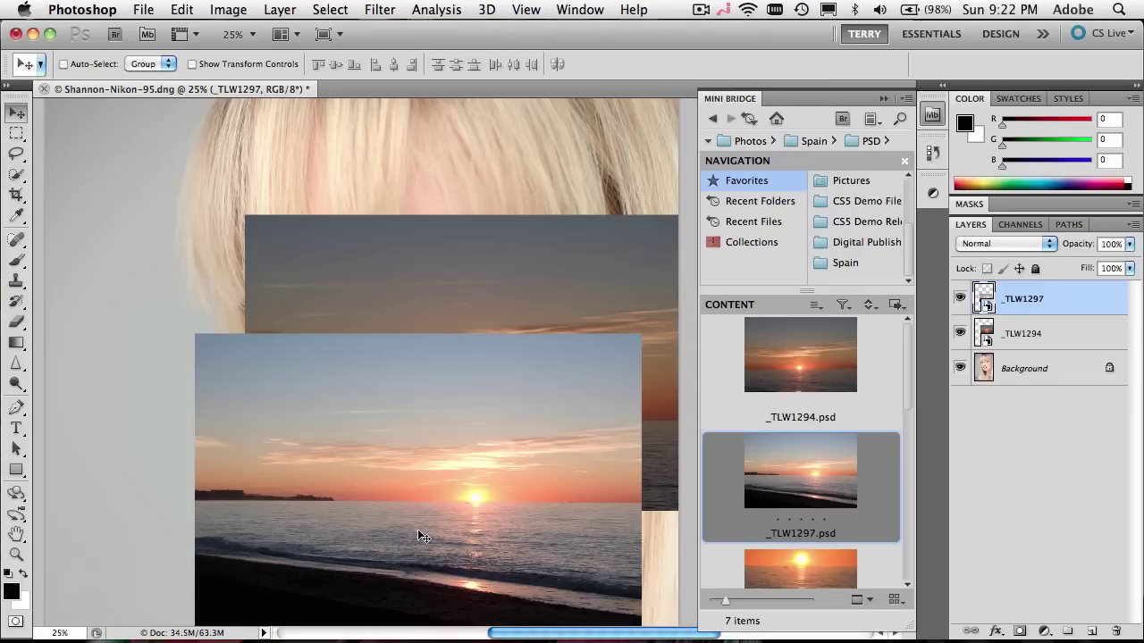
Select both sunset layers and set their opacity to 63%
{"action": "left_click", "coordinate": [1024, 338], "text": "shift"}
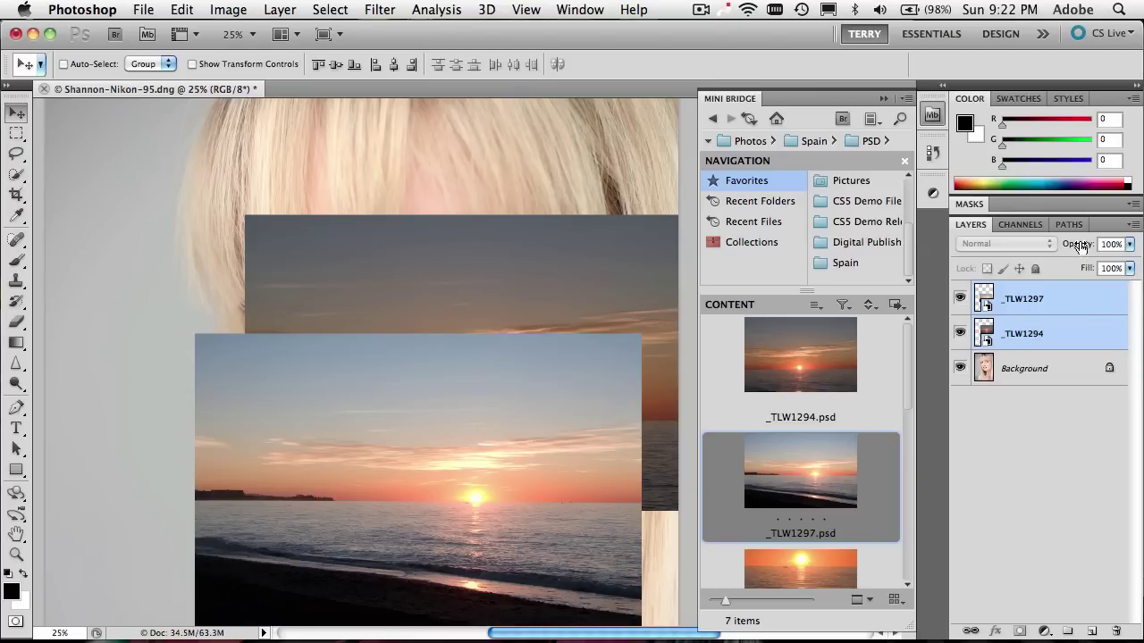
{"action": "left_click_drag", "start_coordinate": [1079, 247], "coordinate": [1052, 249]}
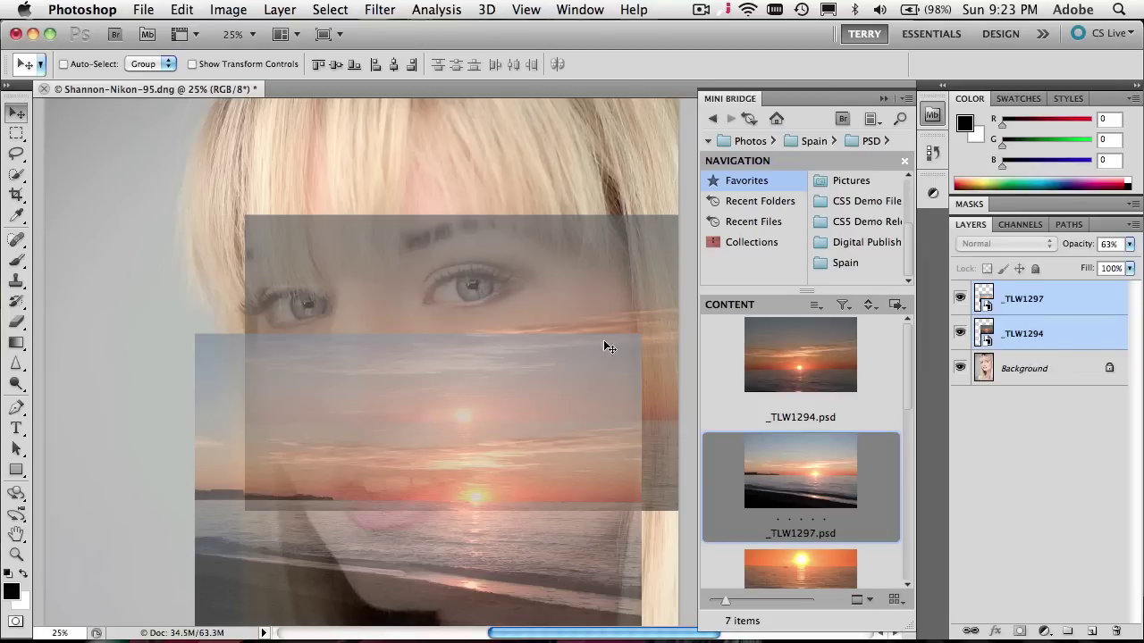
{"action": "left_click", "coordinate": [16, 157]}
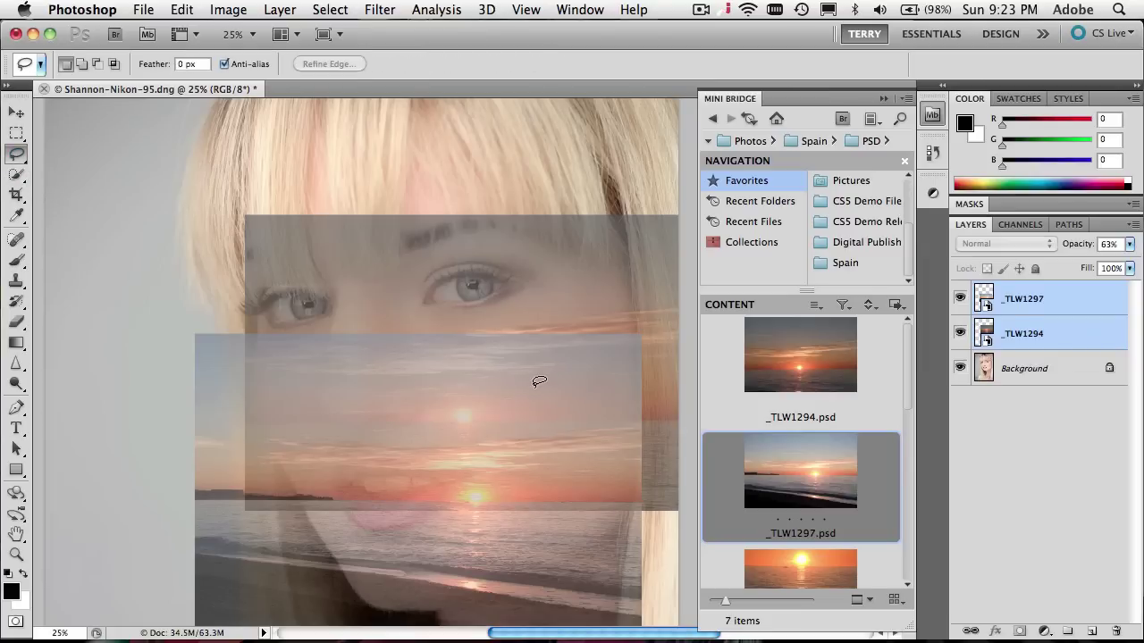
Draw a freehand lasso loop around the eye and sunset, then press Cmd-H
{"action": "mouse_move", "coordinate": [520, 318]}
{"action": "left_mouse_down"}
{"action": "mouse_move", "coordinate": [523, 268]}
{"action": "mouse_move", "coordinate": [398, 260]}
{"action": "mouse_move", "coordinate": [513, 377]}
{"action": "mouse_move", "coordinate": [536, 329]}
{"action": "mouse_move", "coordinate": [527, 315]}
{"action": "left_mouse_up"}
{"action": "key", "text": "super+h"}
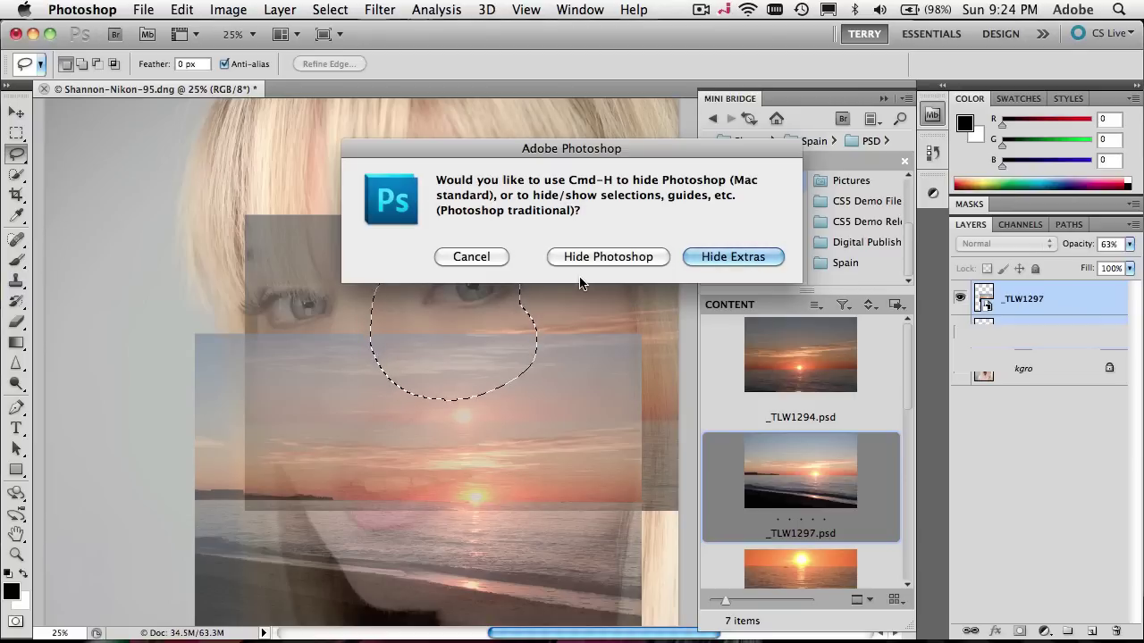
Dismiss the hide prompt, deselect, and close the portrait without saving
{"action": "left_click", "coordinate": [493, 261]}
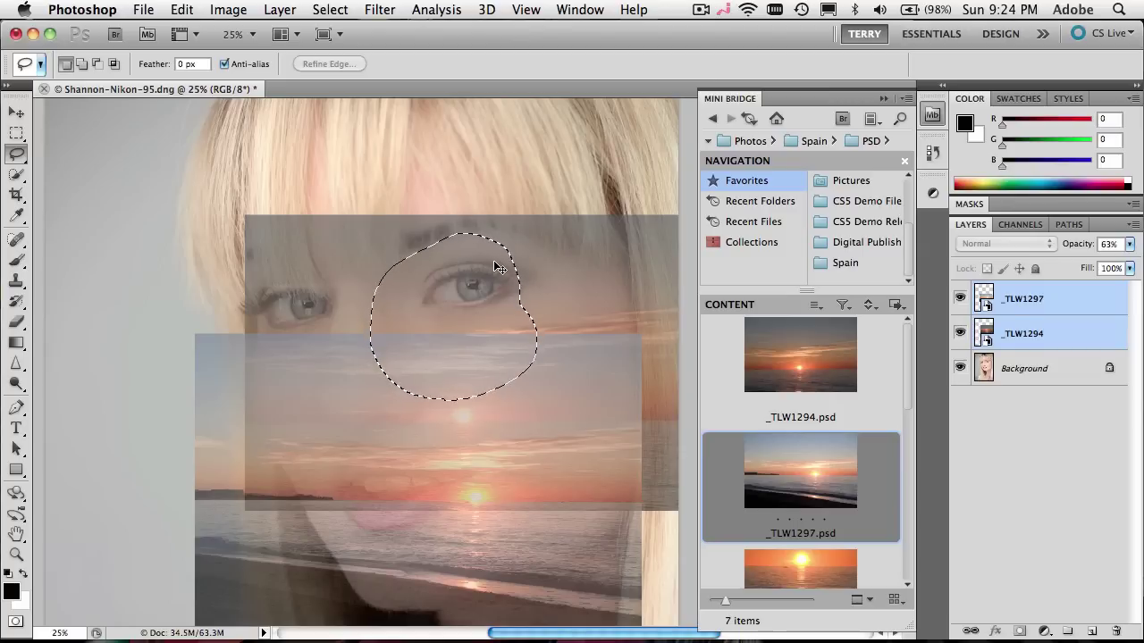
{"action": "key", "text": "super+d"}
{"action": "key", "text": "super+w"}
{"action": "key", "text": "super+d"}
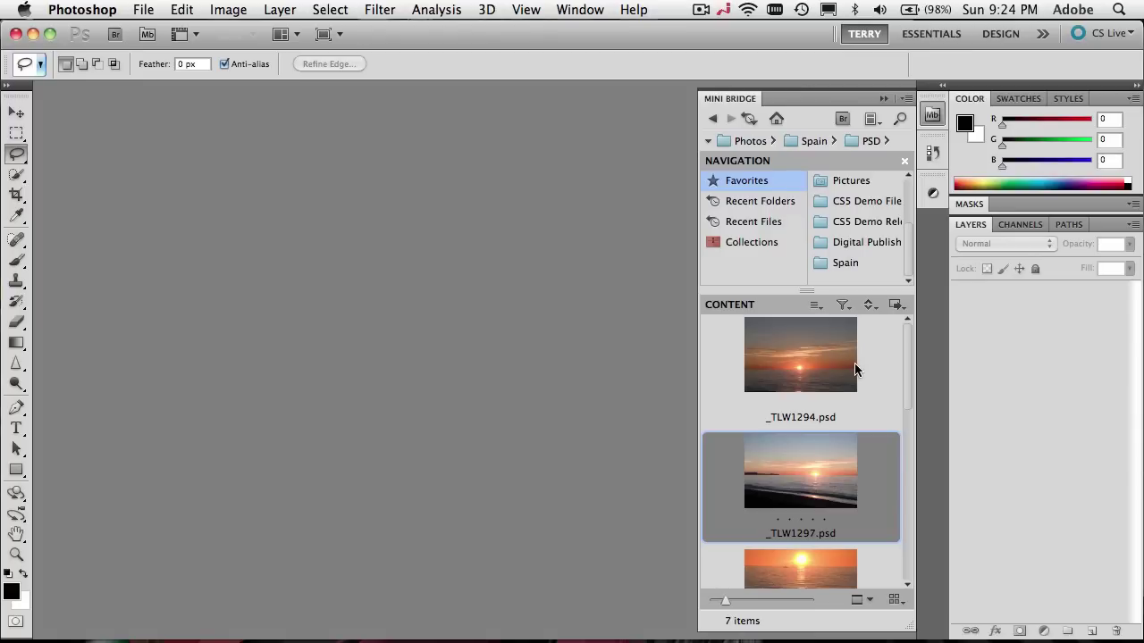
Select all seven sunset and cloud photos in Mini Bridge and open them as documents
{"action": "scroll", "coordinate": [855, 362], "scroll_direction": "down", "scroll_amount": 10}
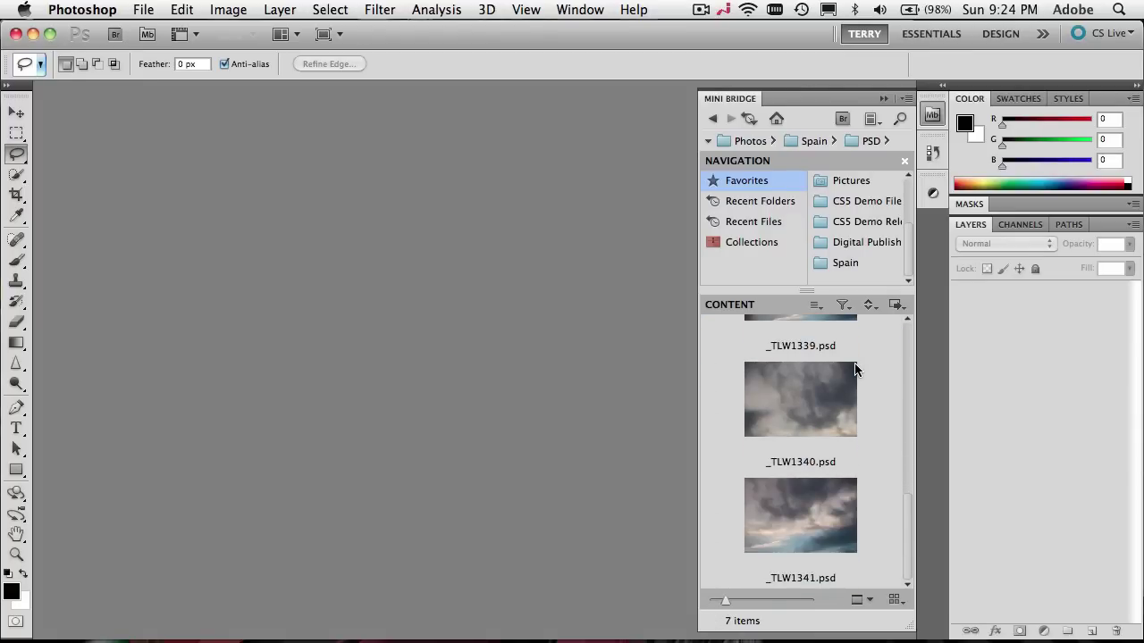
{"action": "left_click", "coordinate": [817, 505]}
{"action": "scroll", "coordinate": [816, 505], "scroll_direction": "up", "scroll_amount": 10}
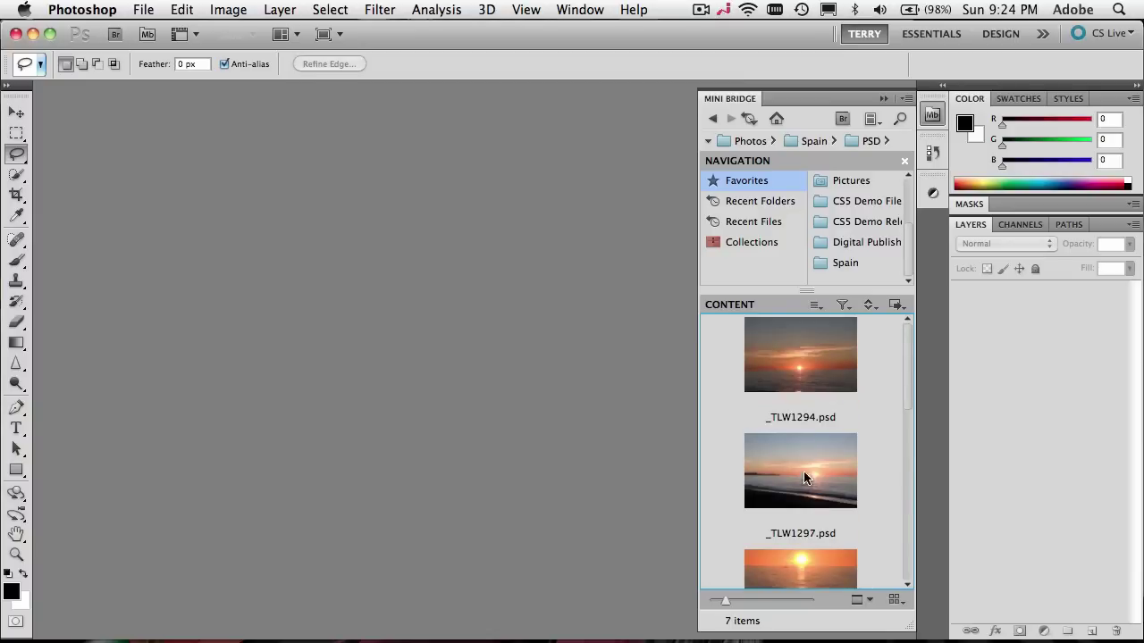
{"action": "key", "text": "super+a"}
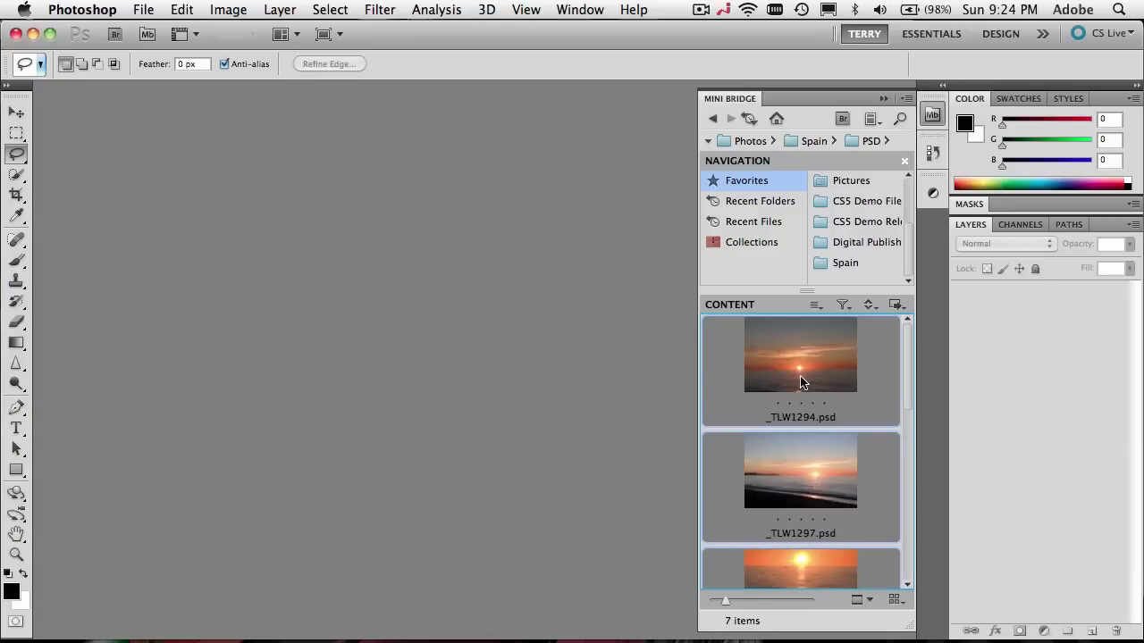
{"action": "double_click", "coordinate": [799, 382]}
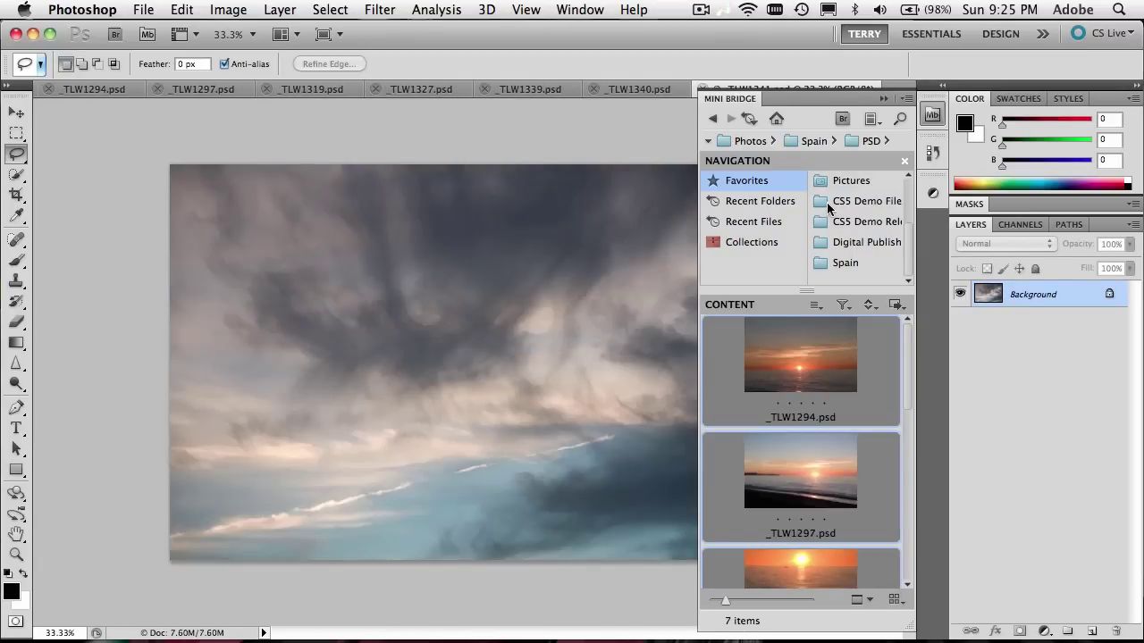
Collapse Mini Bridge and dab faint 1% brush marks on the _TLW1341 and _TLW1340 clouds
{"action": "left_click", "coordinate": [882, 98]}
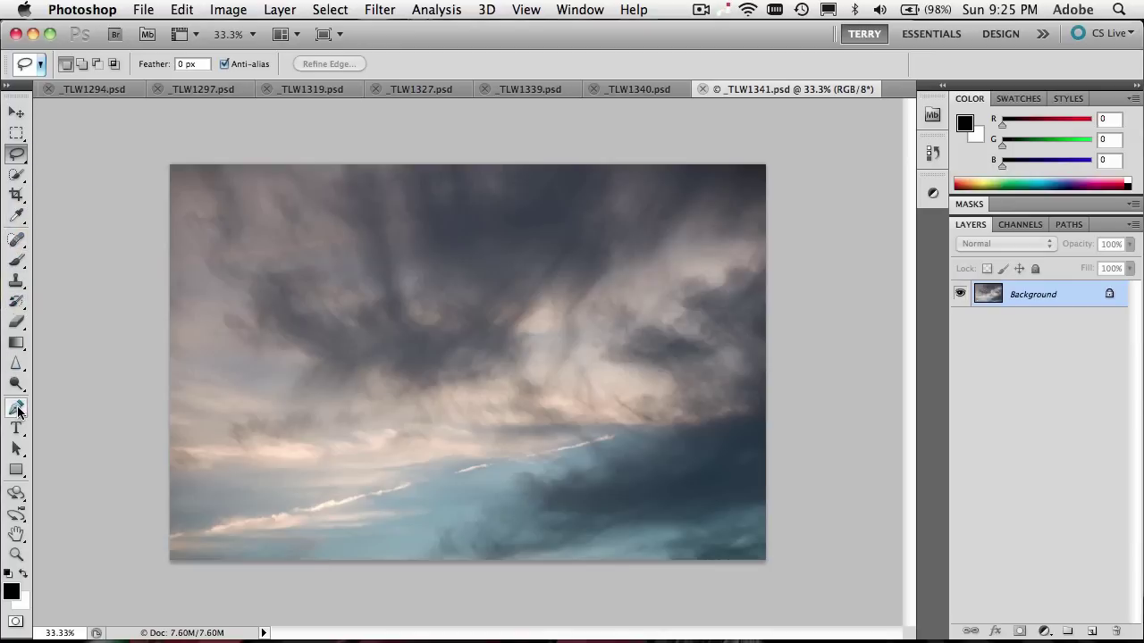
{"action": "key", "text": "b"}
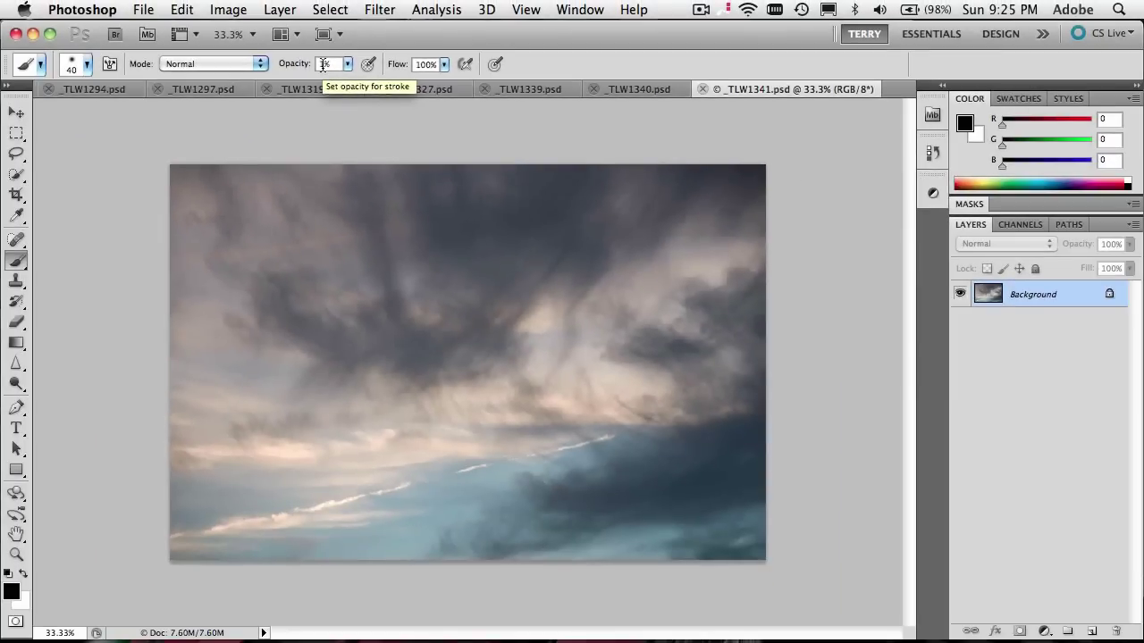
{"action": "left_click", "coordinate": [544, 176]}
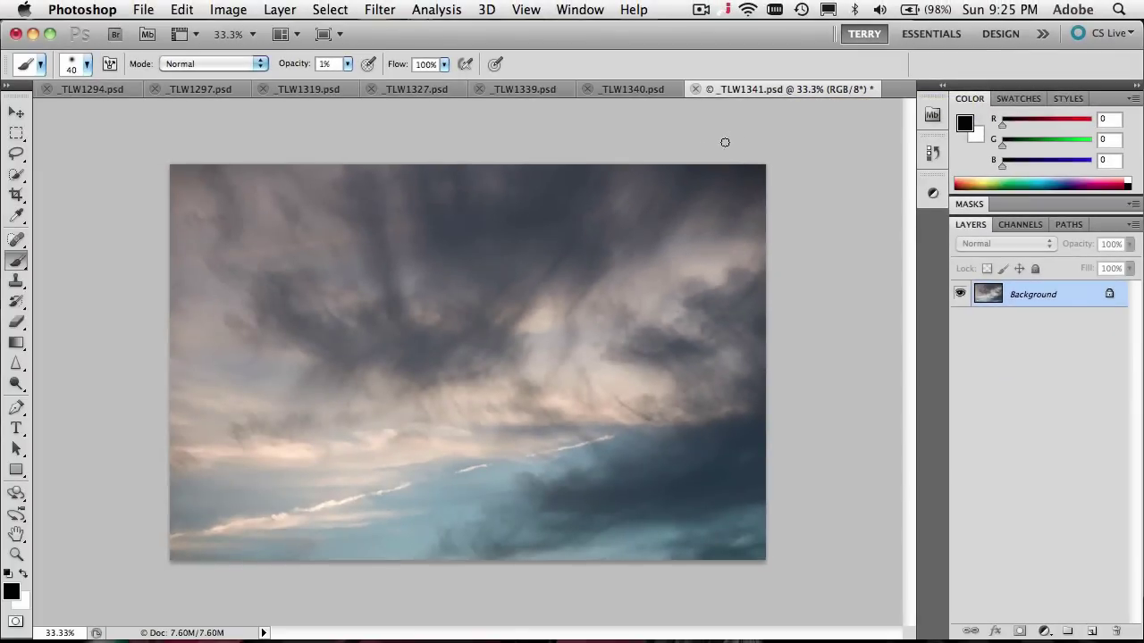
{"action": "left_click", "coordinate": [639, 92]}
{"action": "left_click", "coordinate": [608, 213]}
Dab faint brush marks on the _TLW1327 and _TLW1294 sunset photos
{"action": "left_click", "coordinate": [515, 95]}
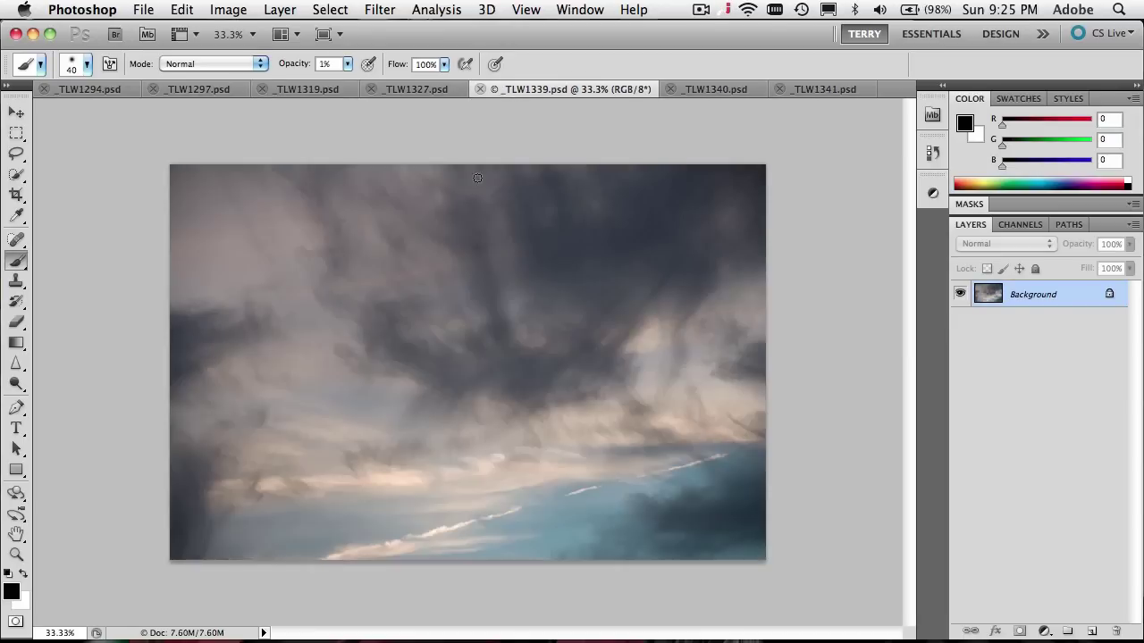
{"action": "left_click", "coordinate": [411, 90]}
{"action": "left_click", "coordinate": [375, 208]}
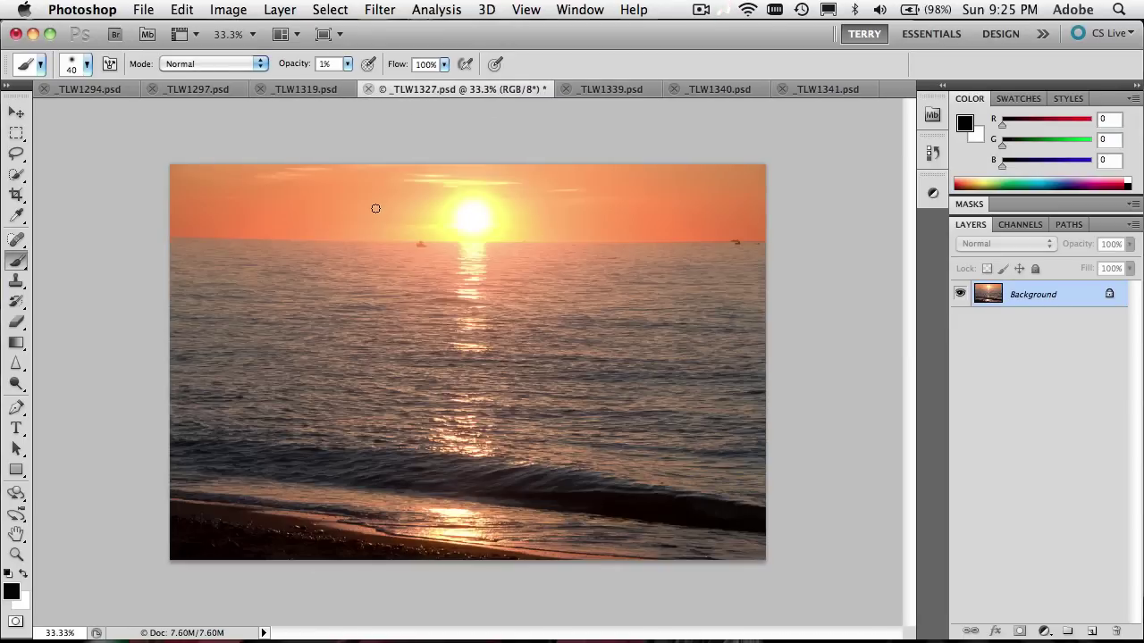
{"action": "left_click", "coordinate": [323, 90]}
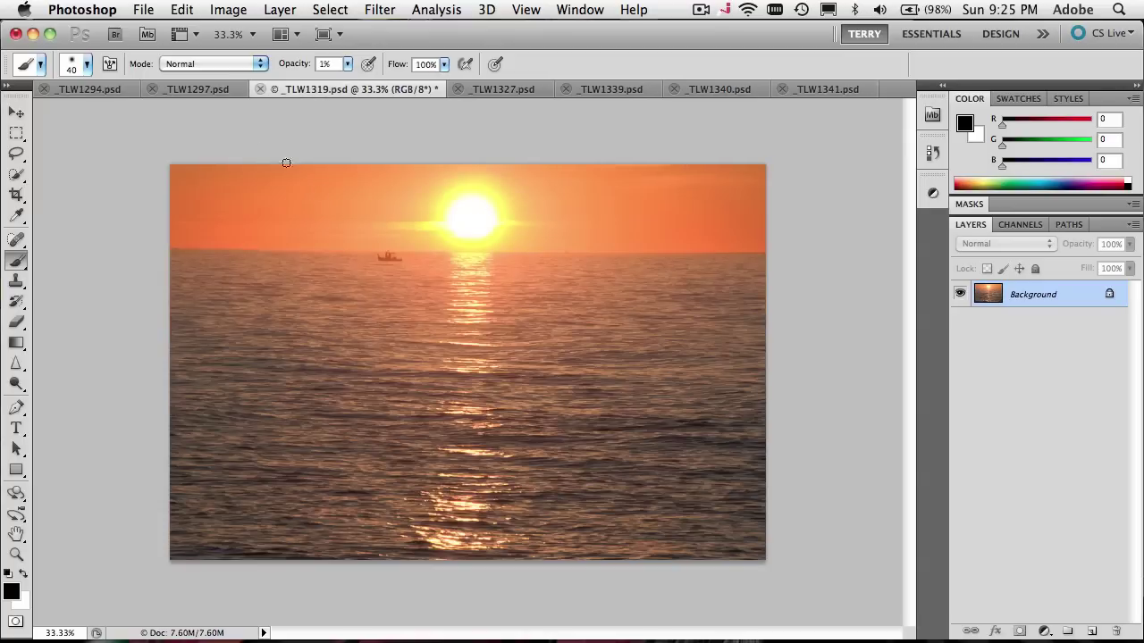
{"action": "left_click", "coordinate": [204, 88]}
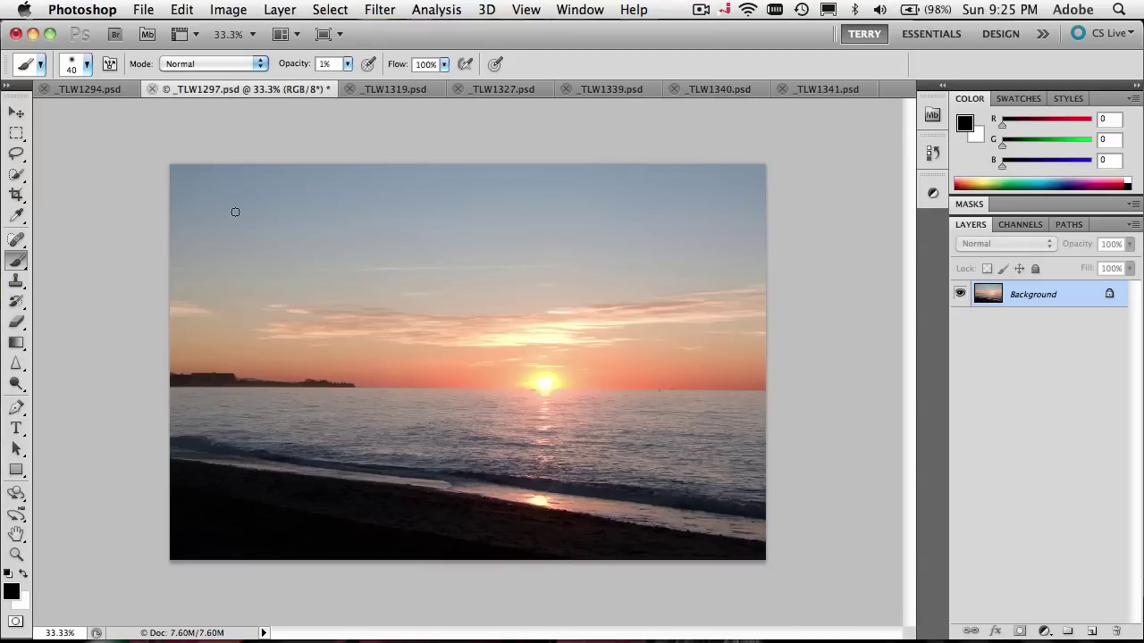
{"action": "left_click", "coordinate": [109, 90]}
{"action": "left_click", "coordinate": [227, 190]}
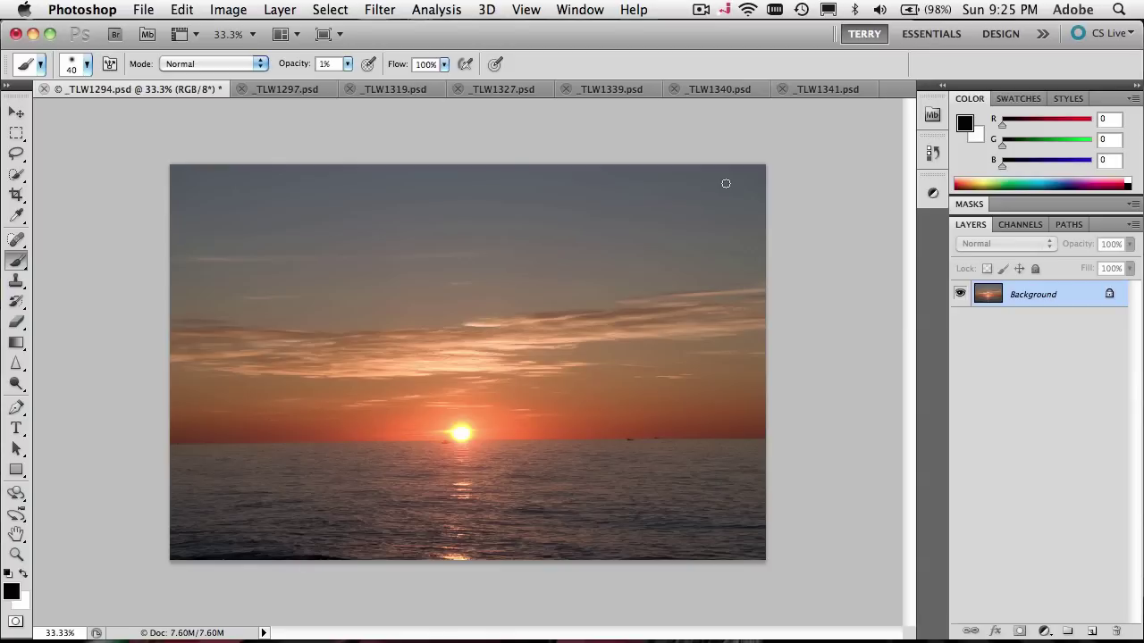